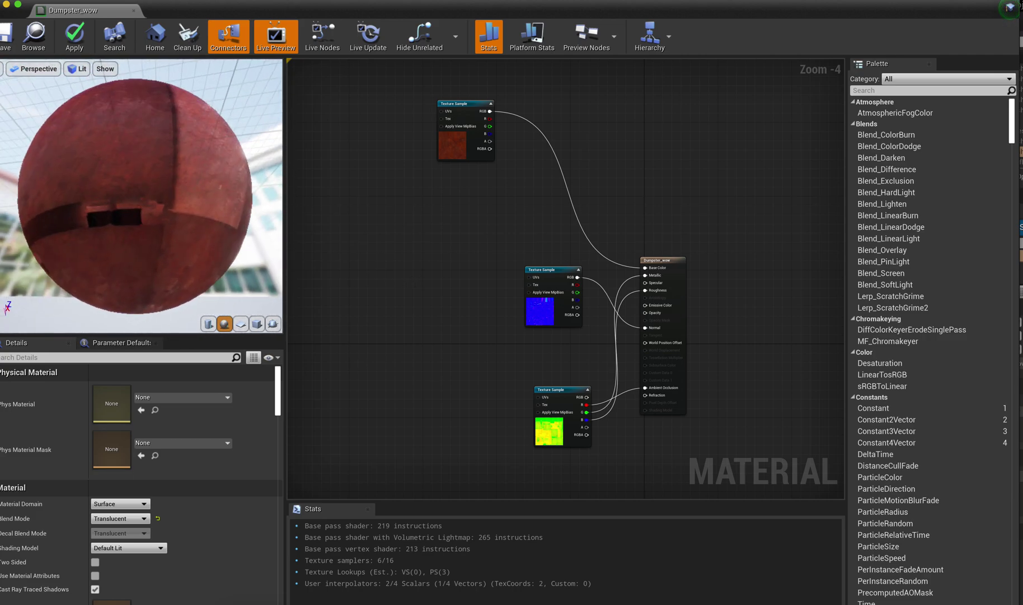
Step: Connect the alpha output of the base color Texture Sample to the material's Opacity input
{"action": "left_click_drag", "start_coordinate": [89, 251], "coordinate": [64, 215]}
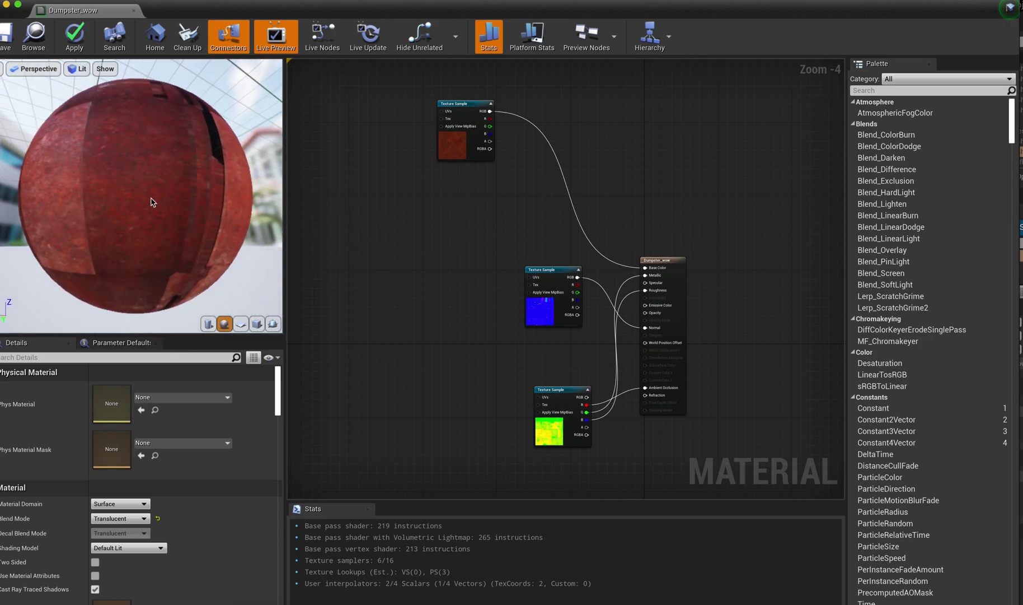
{"action": "scroll", "coordinate": [510, 162], "scroll_direction": "up", "scroll_amount": 2}
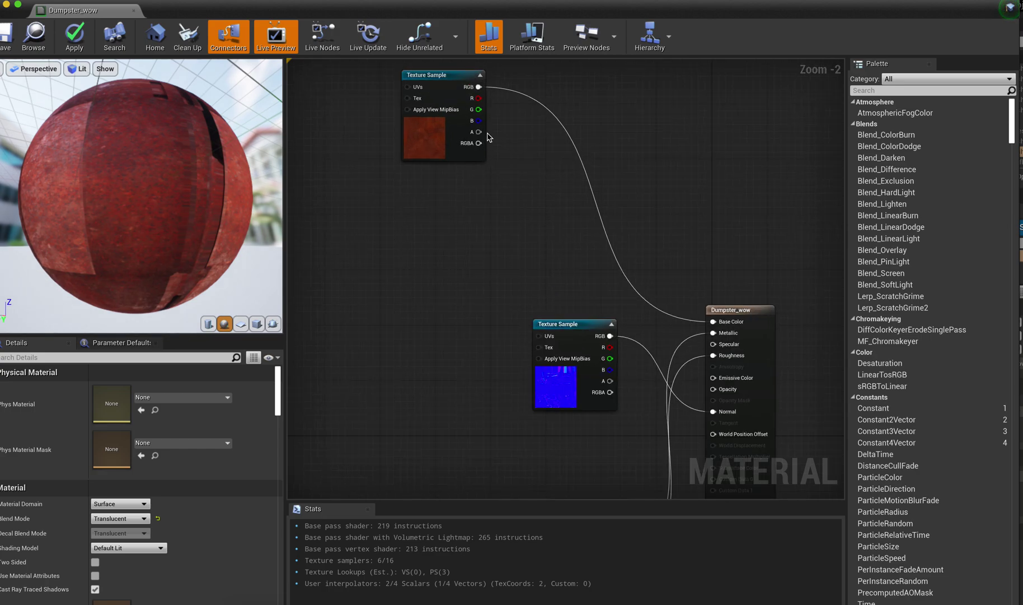
{"action": "left_click_drag", "start_coordinate": [481, 134], "coordinate": [714, 388]}
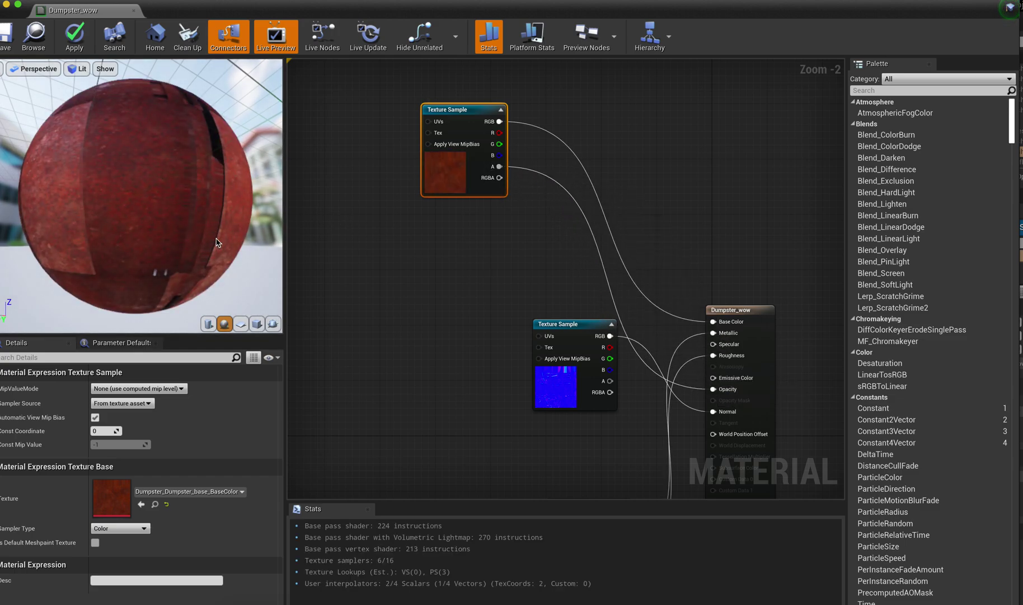
Step: Examine the preview sphere from several angles and distances to see how the alpha-driven opacity looks
{"action": "mouse_move", "coordinate": [217, 242]}
{"action": "left_mouse_down"}
{"action": "mouse_move", "coordinate": [247, 242]}
{"action": "mouse_move", "coordinate": [217, 242]}
{"action": "mouse_move", "coordinate": [187, 205]}
{"action": "mouse_move", "coordinate": [196, 263]}
{"action": "mouse_move", "coordinate": [217, 221]}
{"action": "left_mouse_up"}
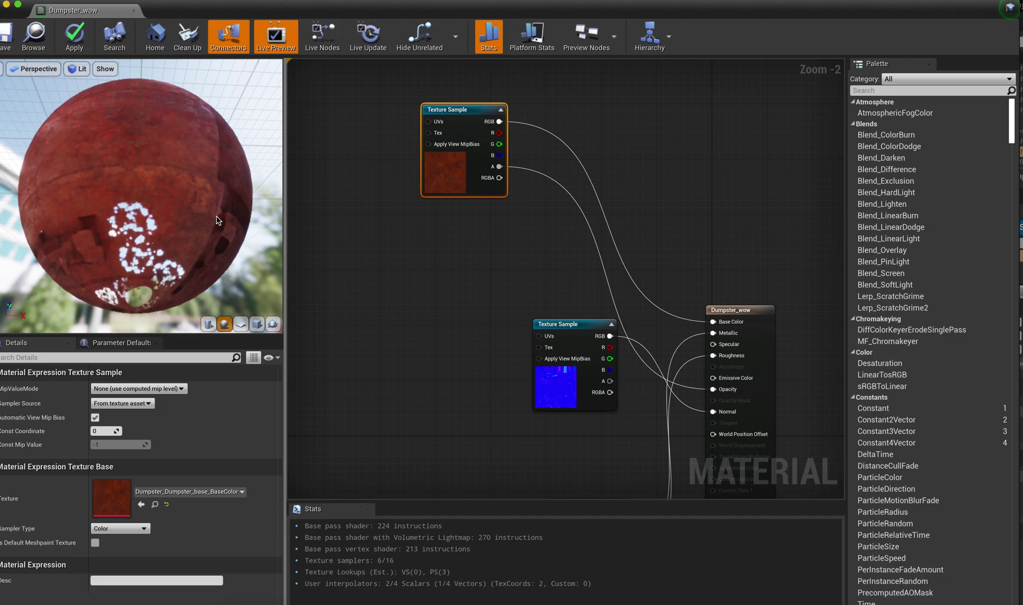
{"action": "left_click_drag", "start_coordinate": [160, 265], "coordinate": [172, 204]}
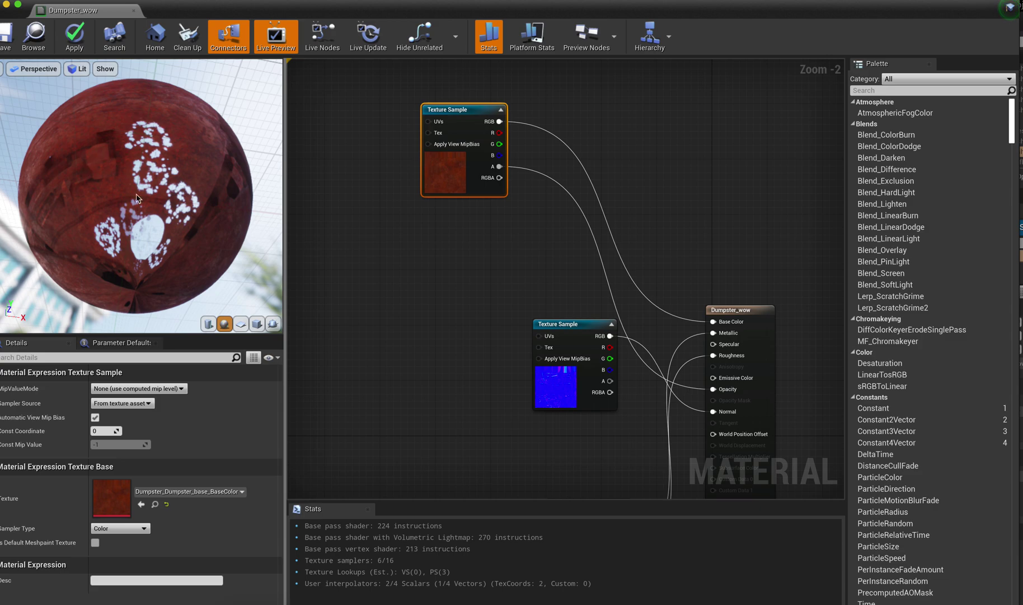
{"action": "left_click_drag", "start_coordinate": [128, 233], "coordinate": [137, 186]}
{"action": "scroll", "coordinate": [124, 215], "scroll_direction": "up", "scroll_amount": 5}
{"action": "scroll", "coordinate": [124, 216], "scroll_direction": "down", "scroll_amount": 3}
{"action": "scroll", "coordinate": [124, 218], "scroll_direction": "down", "scroll_amount": 4}
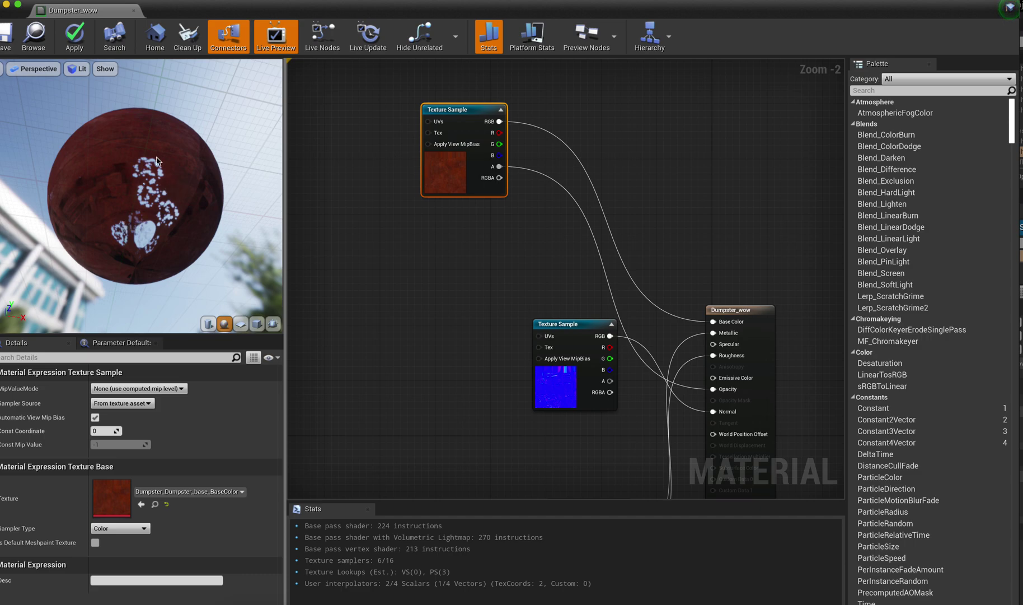
{"action": "left_click_drag", "start_coordinate": [219, 117], "coordinate": [224, 131]}
{"action": "left_click_drag", "start_coordinate": [157, 211], "coordinate": [135, 234]}
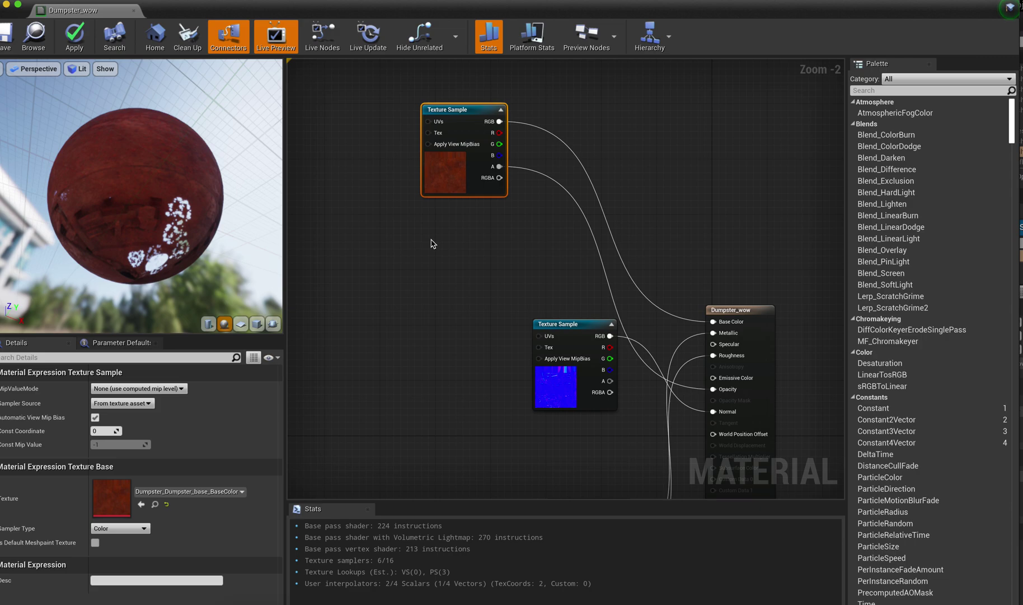
Step: Break the link between the base color texture's alpha output and the material's Opacity input
{"action": "right_click", "coordinate": [500, 167]}
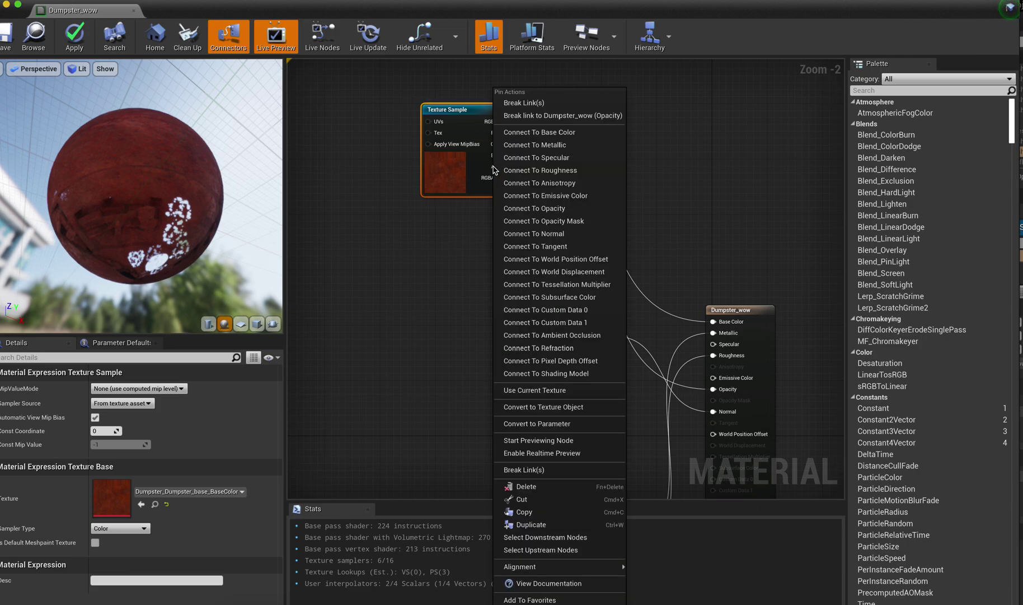
{"action": "left_click", "coordinate": [508, 116]}
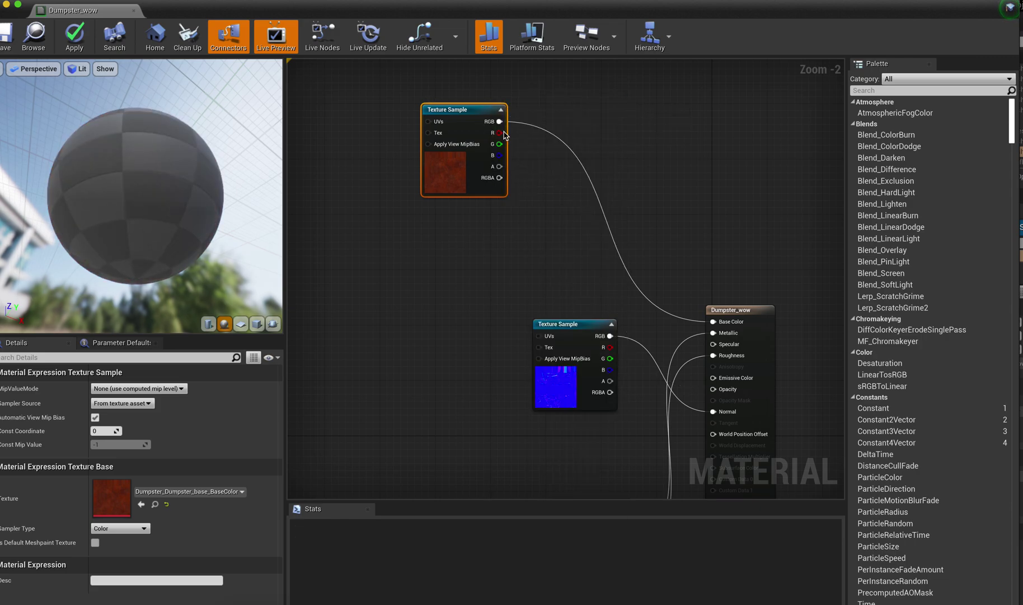
Step: Add a ScalarParameter node with the default name Param and place it below the base color Texture Sample
{"action": "right_click", "coordinate": [395, 250]}
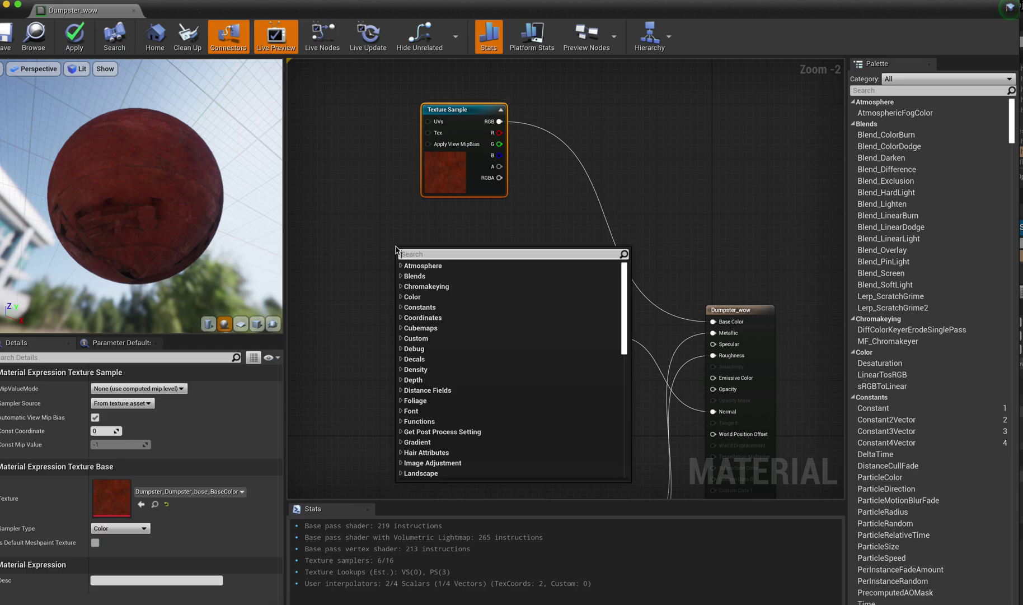
{"action": "type", "text": "sca"}
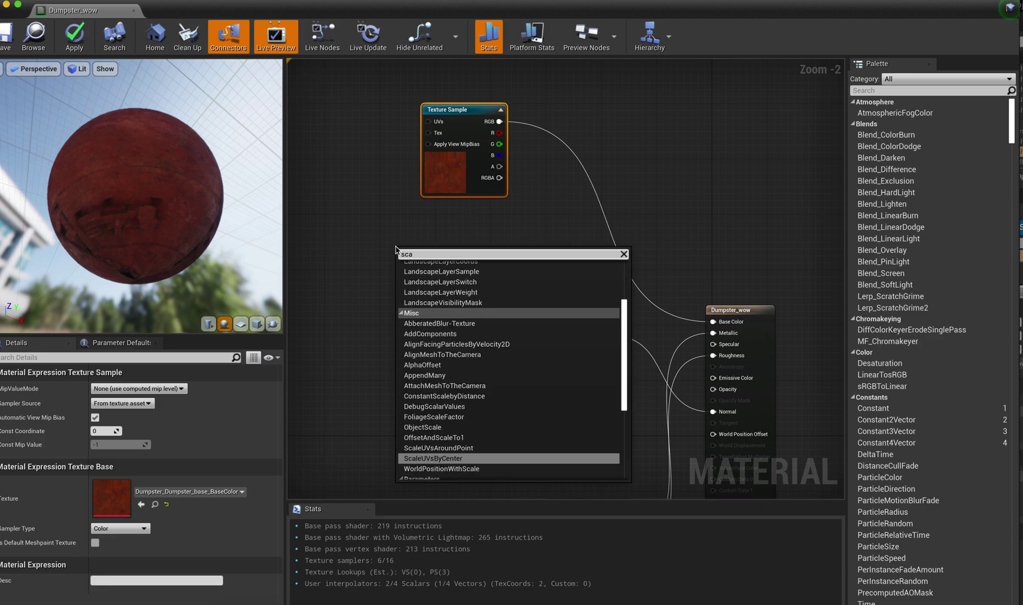
{"action": "type", "text": "l"}
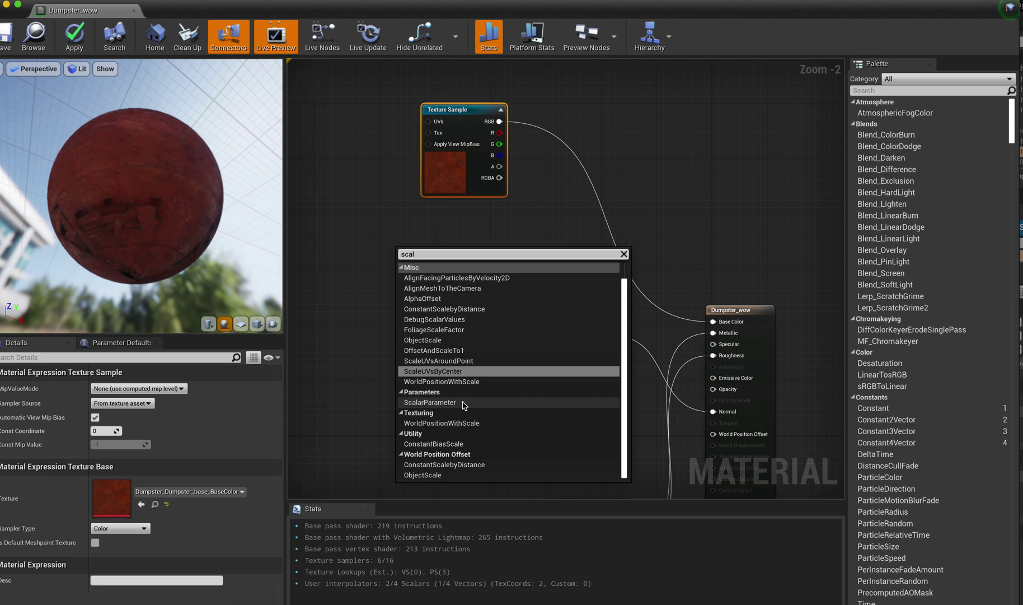
{"action": "left_click", "coordinate": [463, 403]}
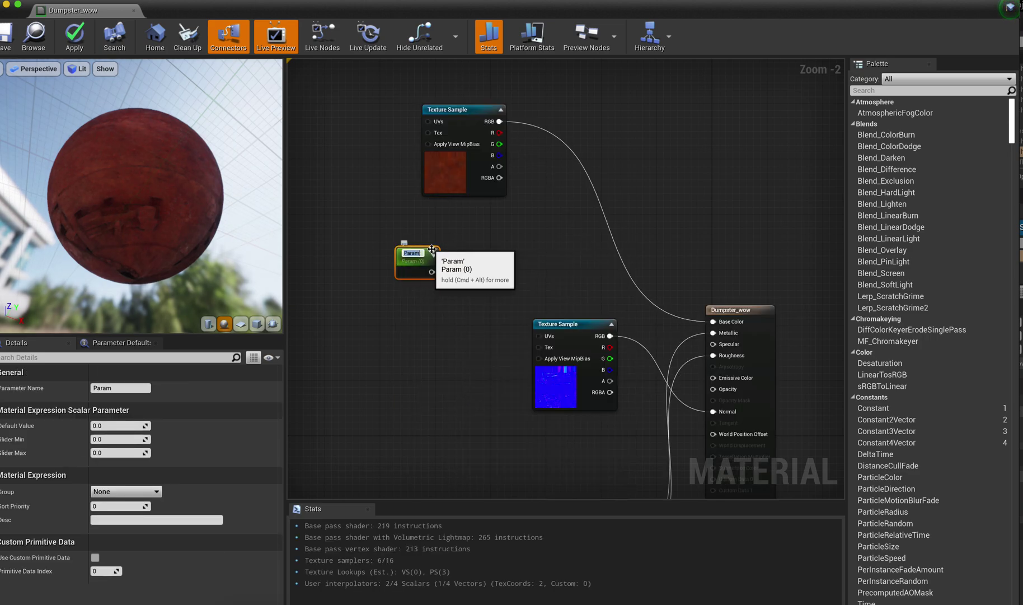
{"action": "left_click_drag", "start_coordinate": [432, 250], "coordinate": [542, 232]}
{"action": "left_click", "coordinate": [415, 266]}
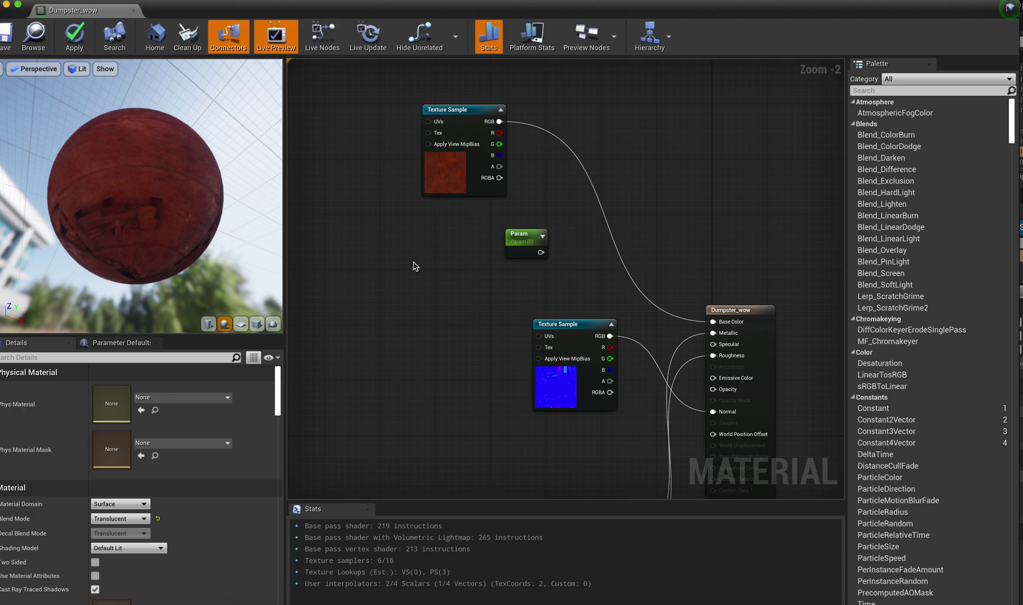
Step: Add a Multiply node and place it between the Param node and the normal map Texture Sample
{"action": "right_click", "coordinate": [414, 266]}
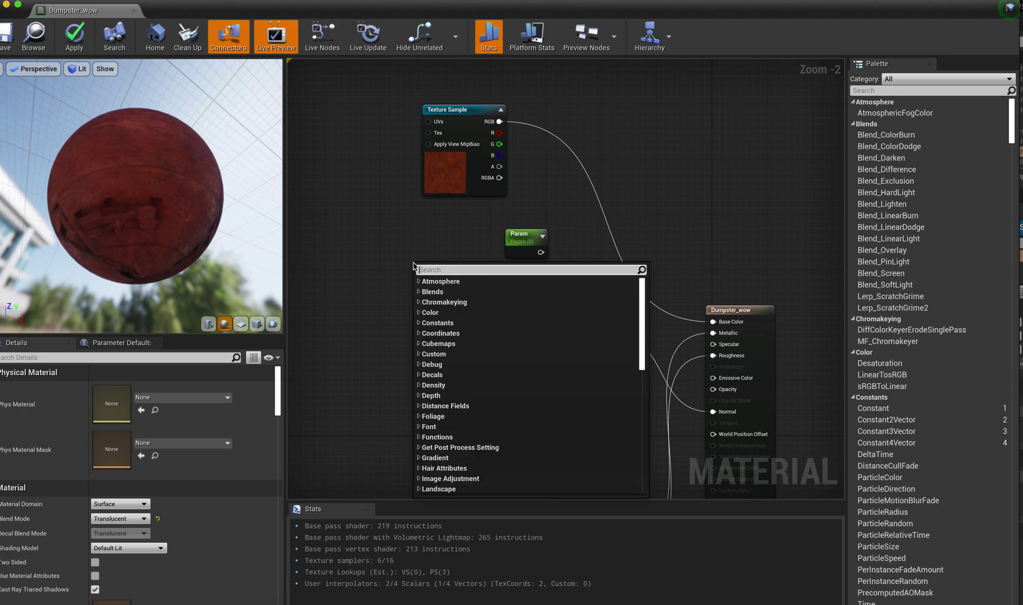
{"action": "type", "text": "mul"}
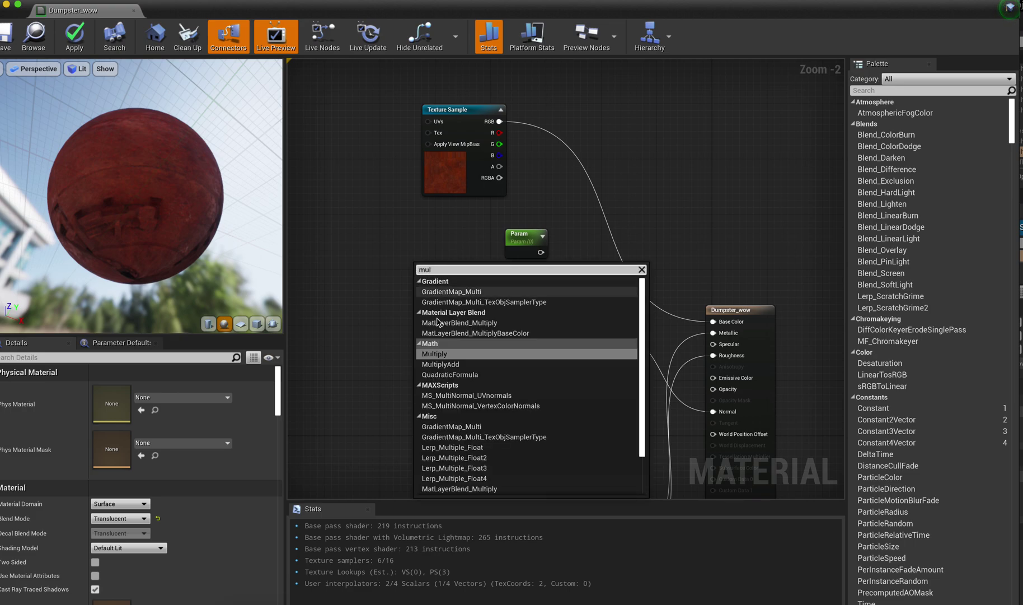
{"action": "left_click", "coordinate": [443, 353]}
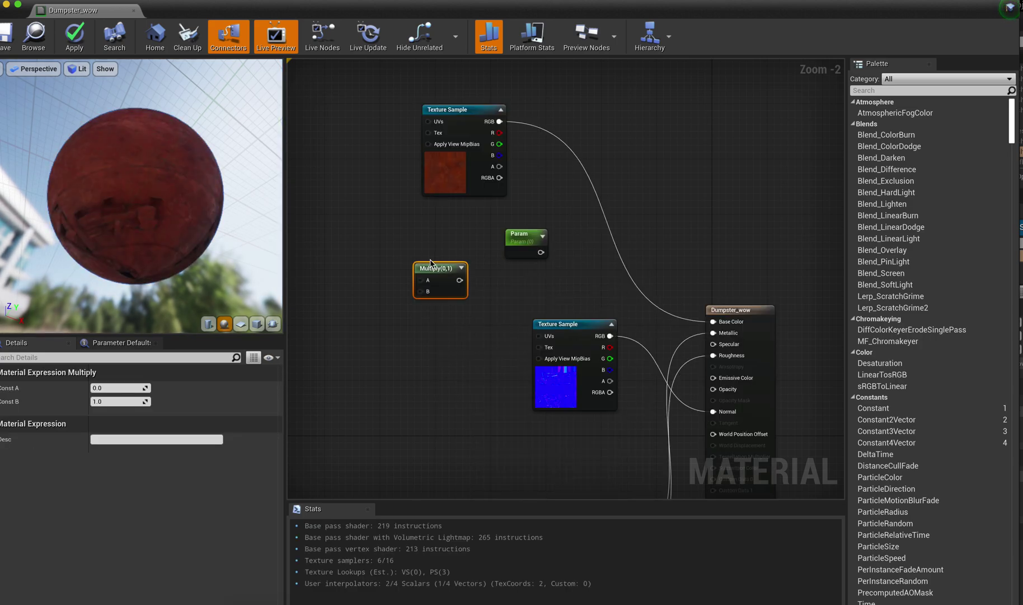
{"action": "left_click_drag", "start_coordinate": [435, 268], "coordinate": [429, 241]}
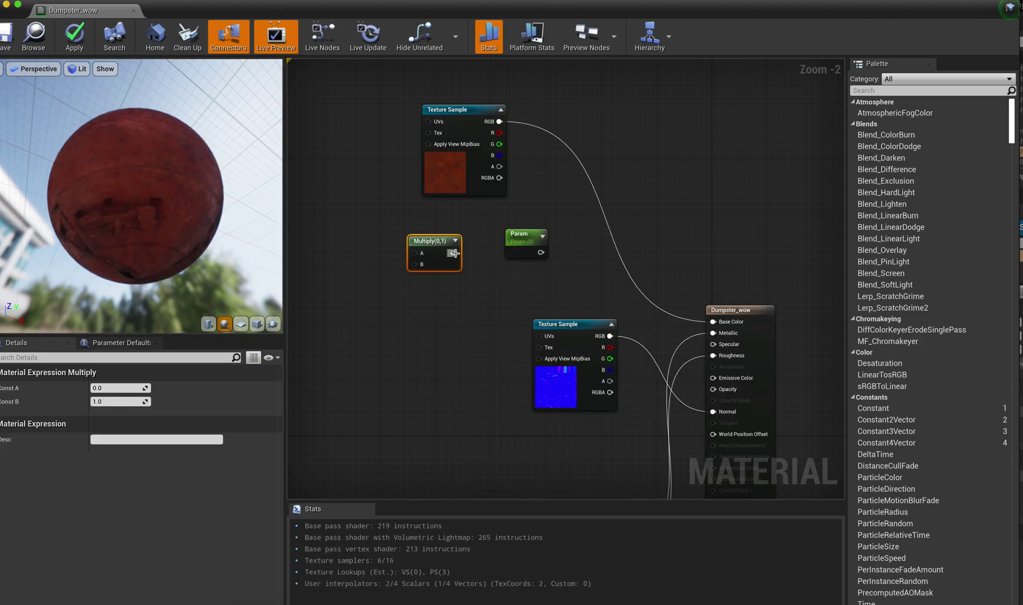
{"action": "left_click_drag", "start_coordinate": [516, 257], "coordinate": [567, 267]}
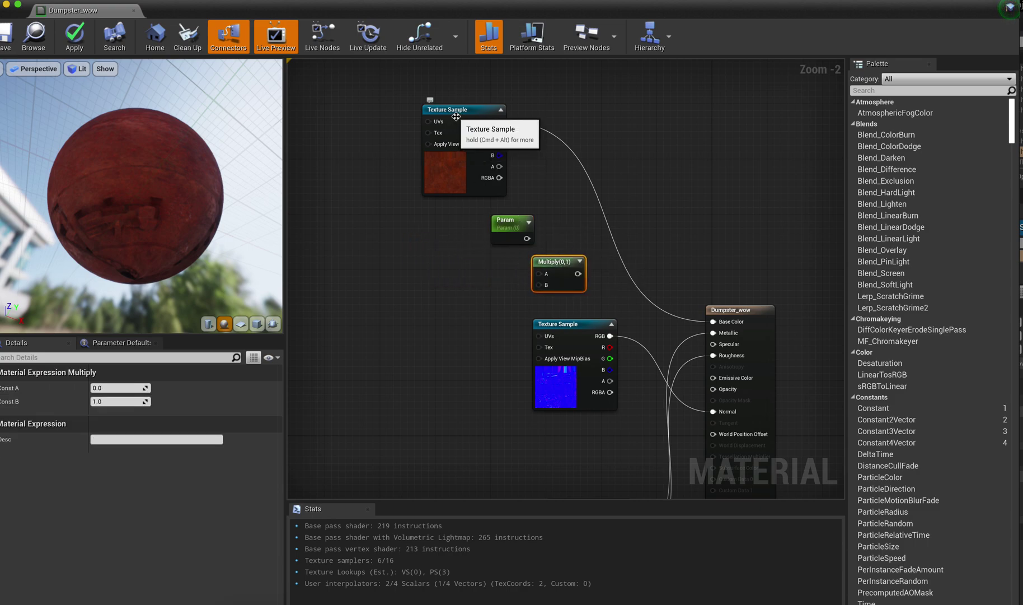
Step: Multiply the base color texture's alpha (A) by Param (B) and feed the result into the material's Opacity input
{"action": "left_click_drag", "start_coordinate": [456, 118], "coordinate": [421, 98]}
{"action": "left_click_drag", "start_coordinate": [506, 222], "coordinate": [472, 207]}
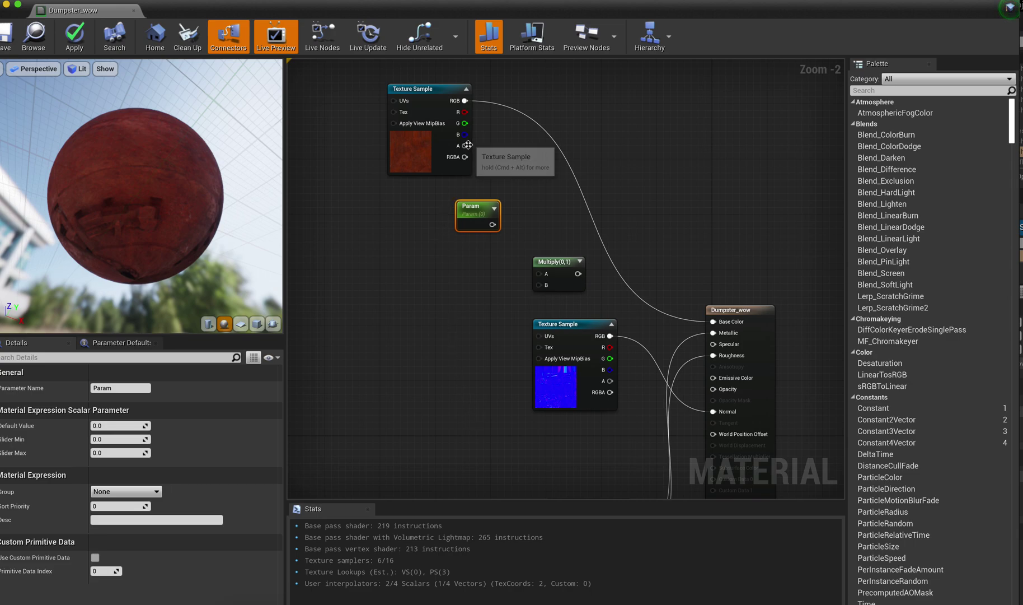
{"action": "left_click_drag", "start_coordinate": [467, 145], "coordinate": [567, 192]}
{"action": "left_click_drag", "start_coordinate": [480, 206], "coordinate": [551, 215]}
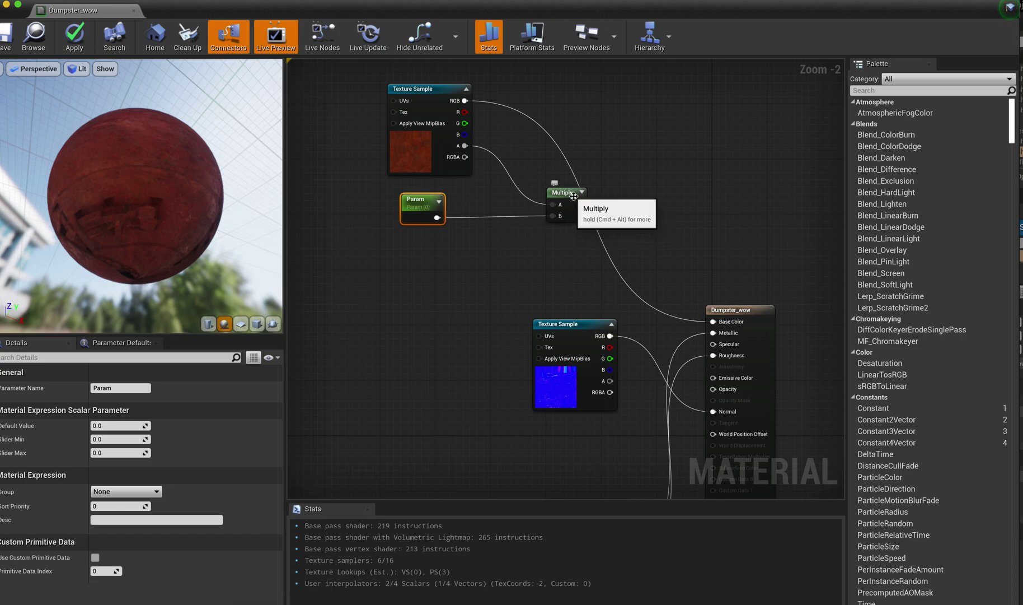
{"action": "left_click_drag", "start_coordinate": [555, 198], "coordinate": [712, 391]}
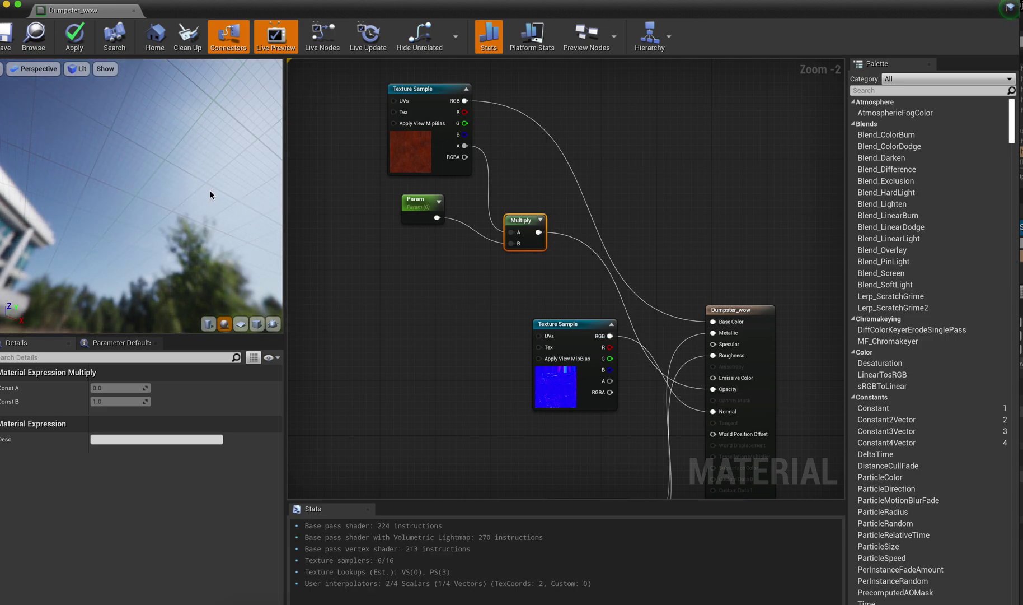
Step: Set Param's default value to 0.642857 and check the sphere's transparency in the preview
{"action": "left_click", "coordinate": [414, 200]}
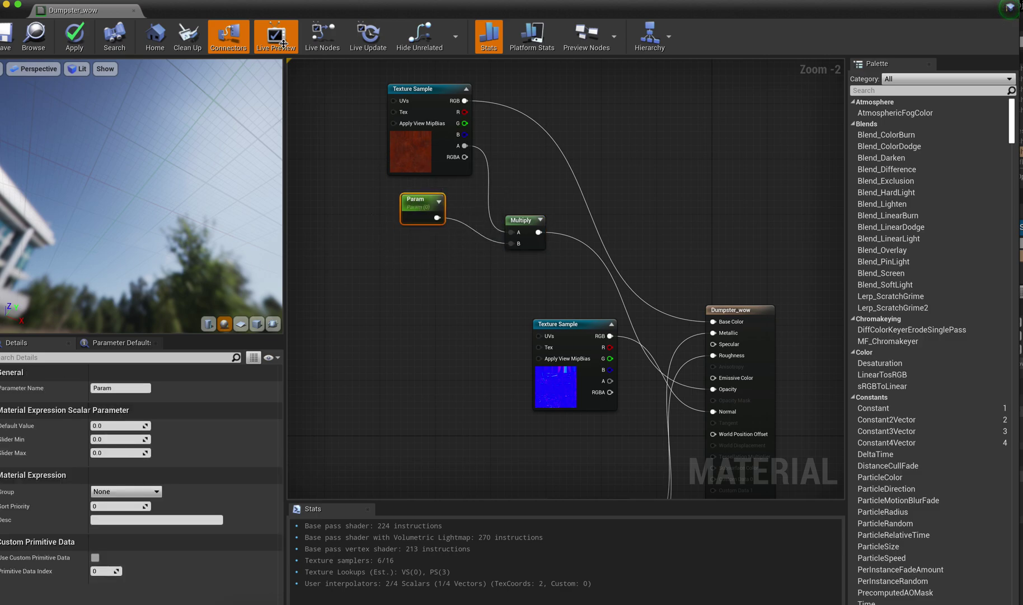
{"action": "left_click_drag", "start_coordinate": [251, 14], "coordinate": [274, 5]}
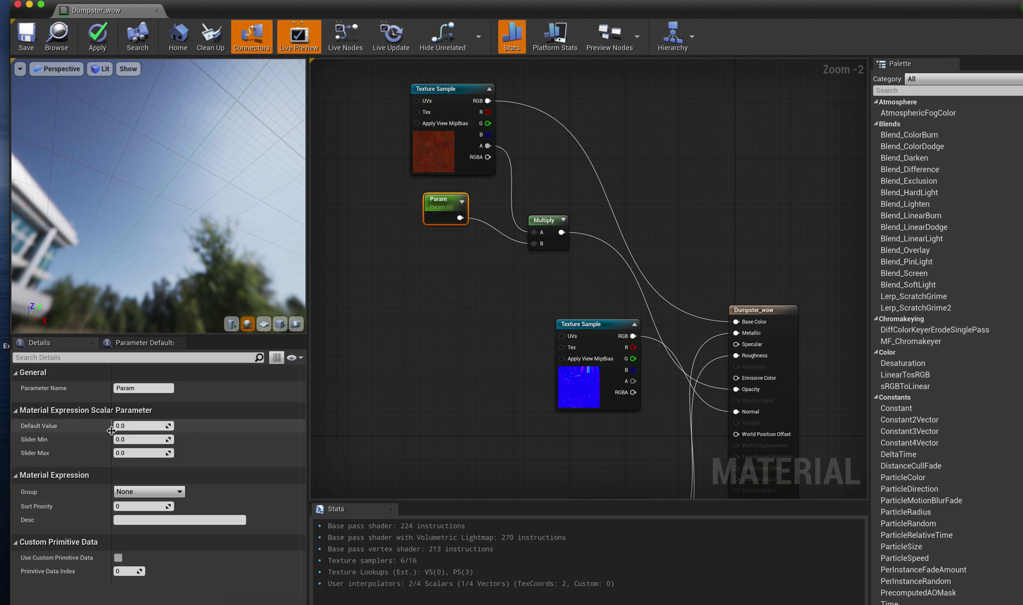
{"action": "left_click_drag", "start_coordinate": [49, 429], "coordinate": [56, 429]}
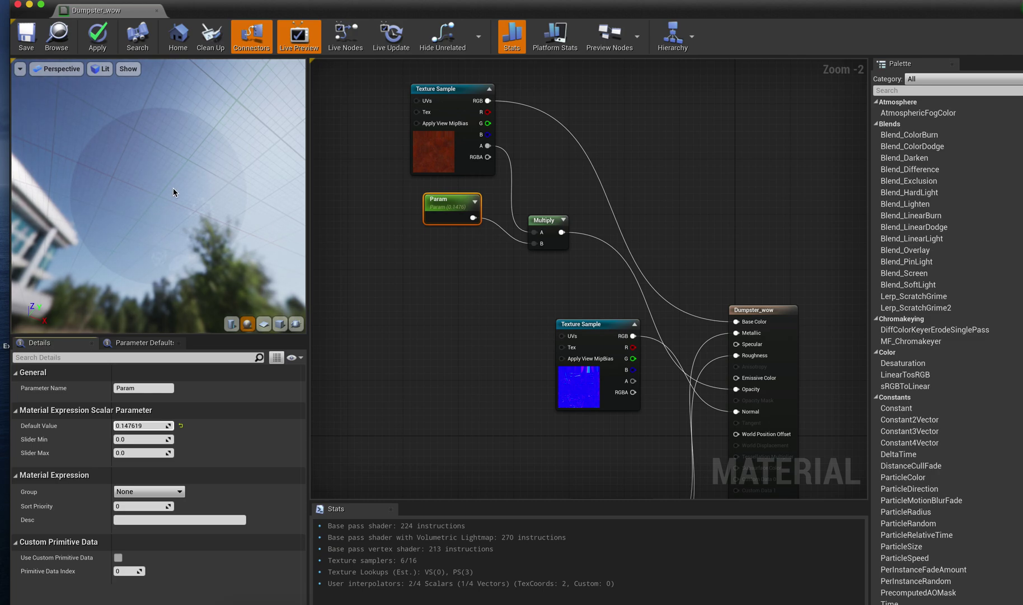
{"action": "left_click_drag", "start_coordinate": [136, 425], "coordinate": [142, 426]}
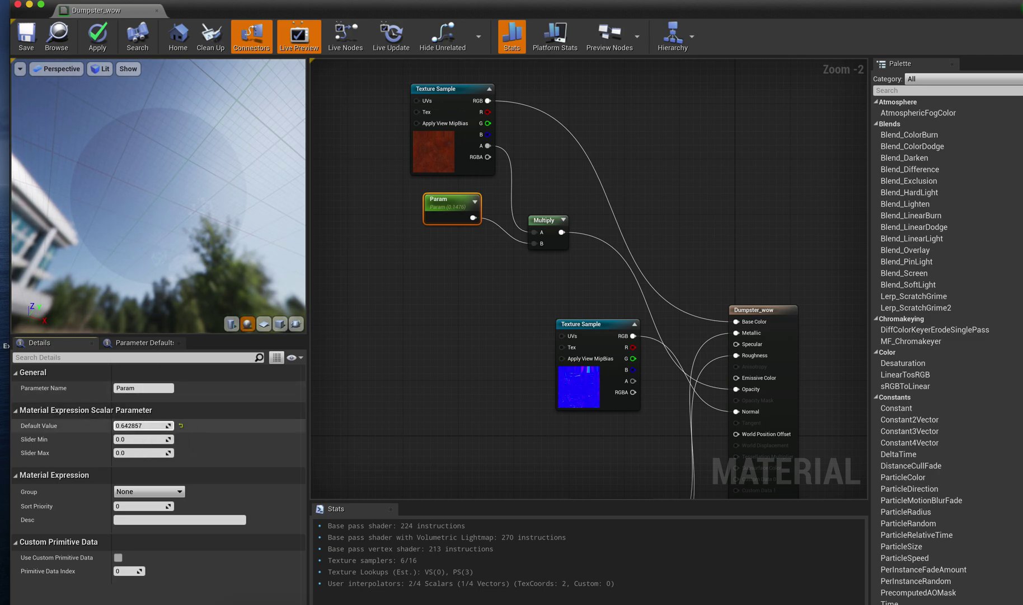
{"action": "mouse_move", "coordinate": [222, 175]}
{"action": "left_mouse_down"}
{"action": "mouse_move", "coordinate": [222, 144]}
{"action": "mouse_move", "coordinate": [222, 178]}
{"action": "mouse_move", "coordinate": [235, 171]}
{"action": "left_mouse_up"}
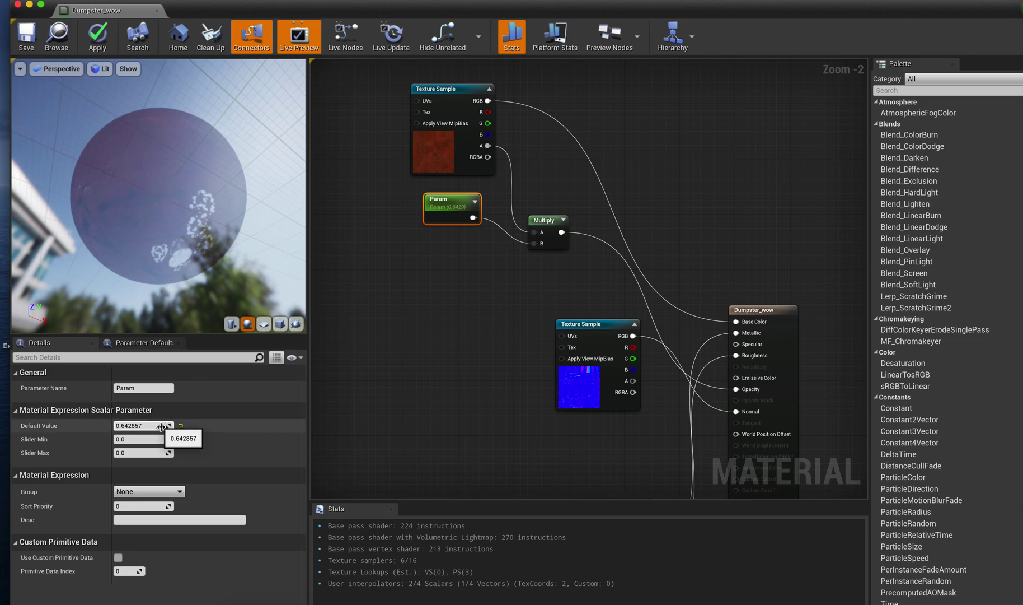
Step: Set Param's default value to 1 and look at the preview sphere from another angle
{"action": "left_click", "coordinate": [161, 426]}
{"action": "type", "text": "1"}
{"action": "key", "text": "Return"}
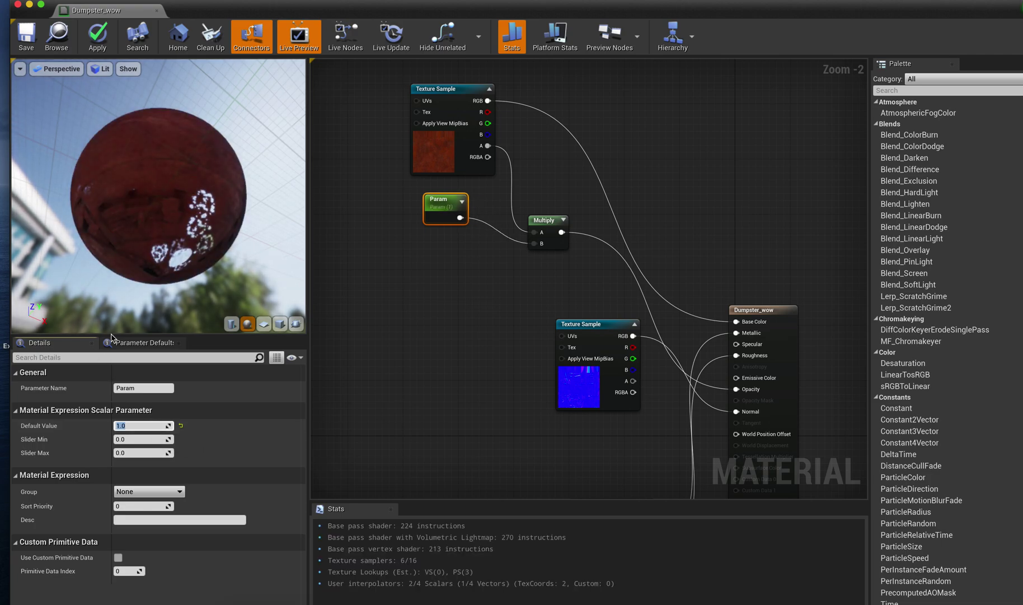
{"action": "left_click_drag", "start_coordinate": [132, 294], "coordinate": [89, 317]}
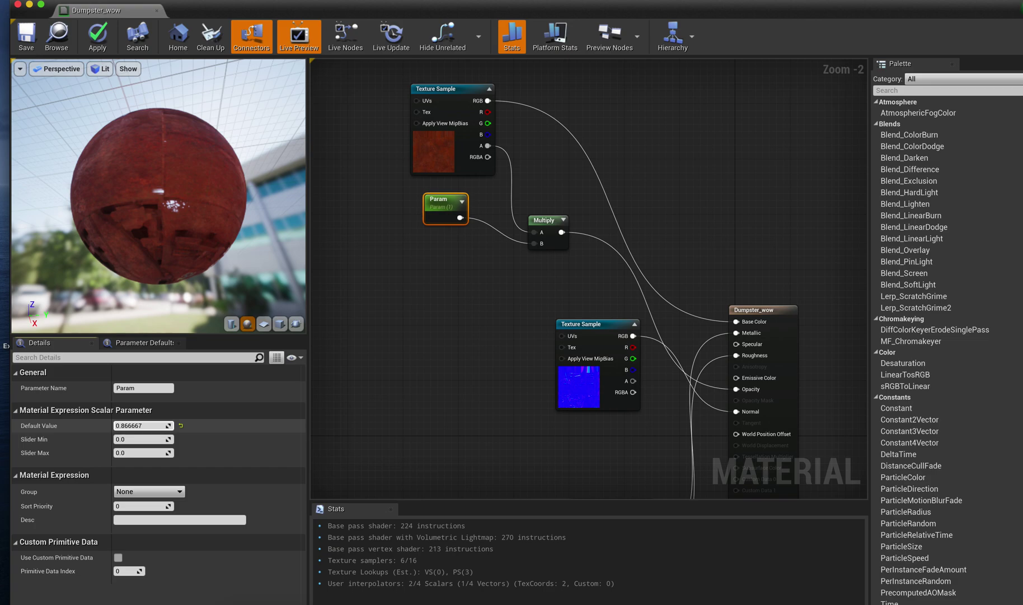
Step: Set Param's default value to 0.819048 and inspect the sphere's transparency up close and from afar
{"action": "left_click_drag", "start_coordinate": [139, 427], "coordinate": [139, 427]}
{"action": "left_click_drag", "start_coordinate": [228, 243], "coordinate": [207, 179]}
{"action": "mouse_move", "coordinate": [276, 222]}
{"action": "left_mouse_down"}
{"action": "mouse_move", "coordinate": [263, 201]}
{"action": "mouse_move", "coordinate": [276, 222]}
{"action": "left_mouse_up"}
{"action": "scroll", "coordinate": [174, 214], "scroll_direction": "up", "scroll_amount": 5}
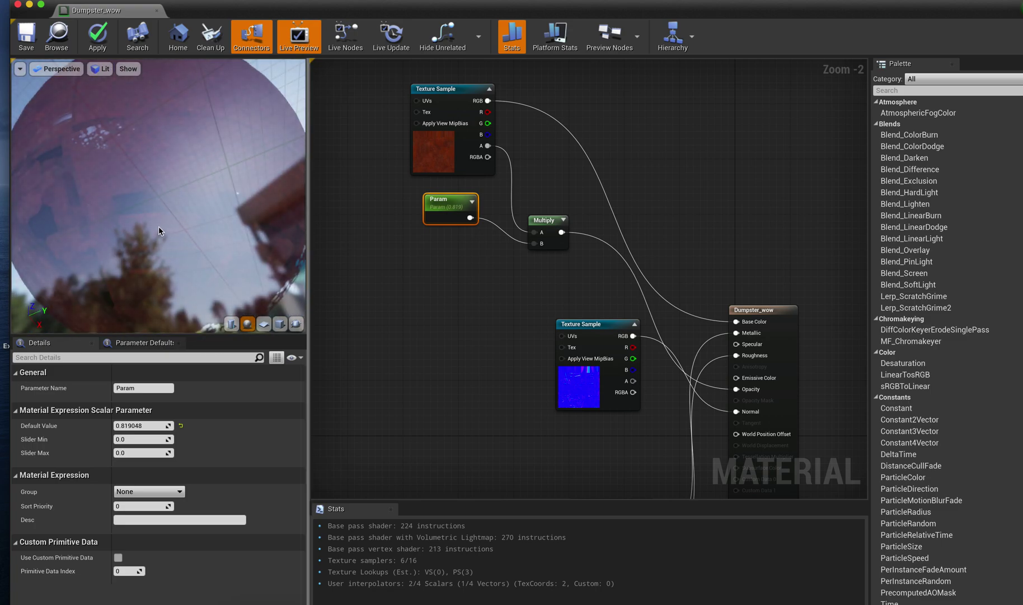
{"action": "left_click_drag", "start_coordinate": [158, 226], "coordinate": [182, 224]}
{"action": "left_click_drag", "start_coordinate": [174, 156], "coordinate": [175, 220]}
{"action": "scroll", "coordinate": [175, 220], "scroll_direction": "down", "scroll_amount": 5}
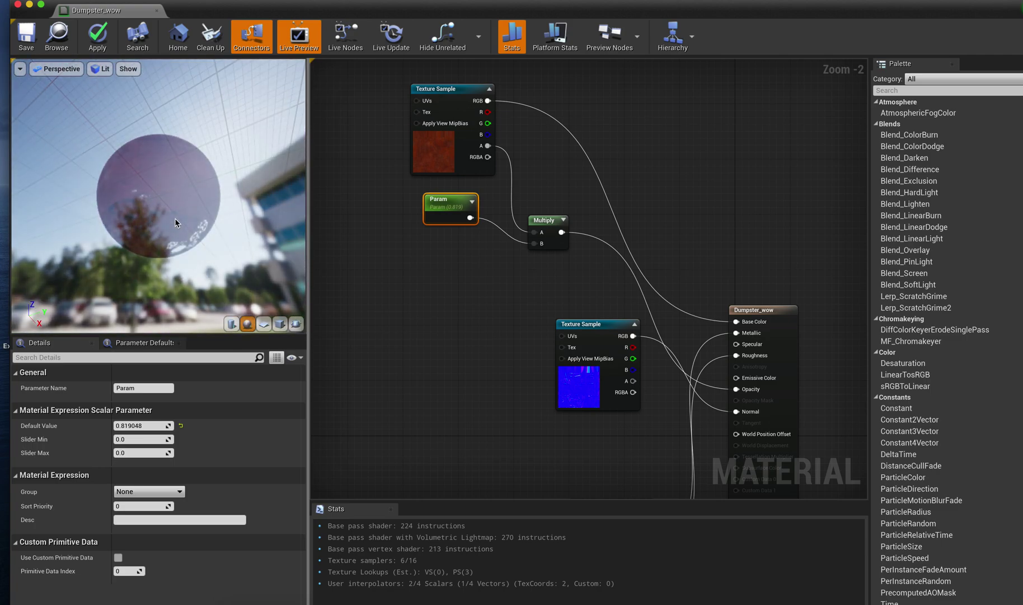
Step: Set Param's default value to 0.742858 and inspect the semi-transparent sphere from several angles
{"action": "left_click_drag", "start_coordinate": [174, 222], "coordinate": [72, 180]}
{"action": "scroll", "coordinate": [173, 173], "scroll_direction": "up", "scroll_amount": 5}
{"action": "scroll", "coordinate": [173, 175], "scroll_direction": "down", "scroll_amount": 4}
{"action": "left_click_drag", "start_coordinate": [155, 186], "coordinate": [155, 207]}
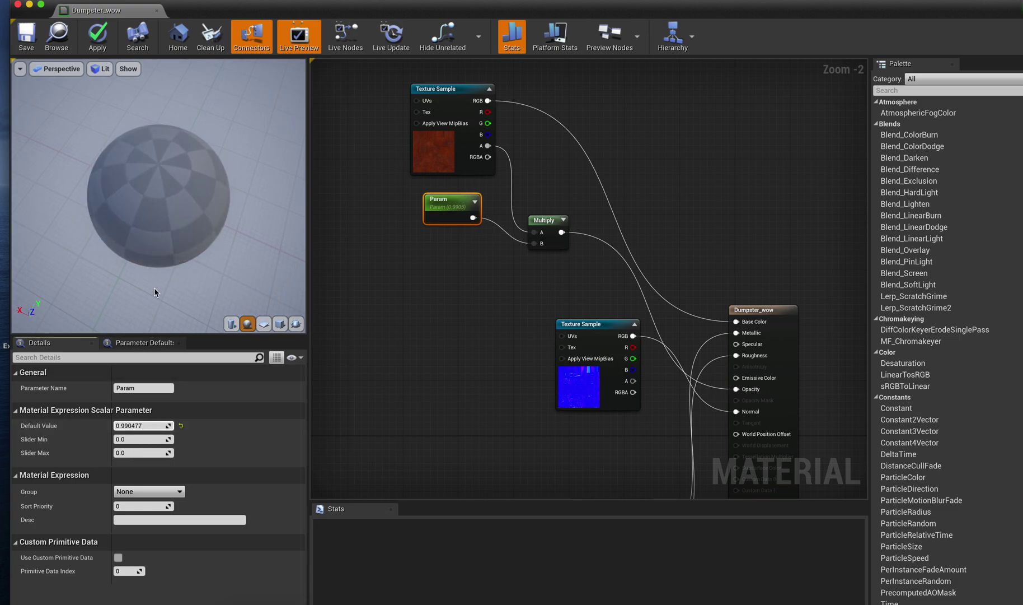
{"action": "left_click_drag", "start_coordinate": [155, 287], "coordinate": [156, 255]}
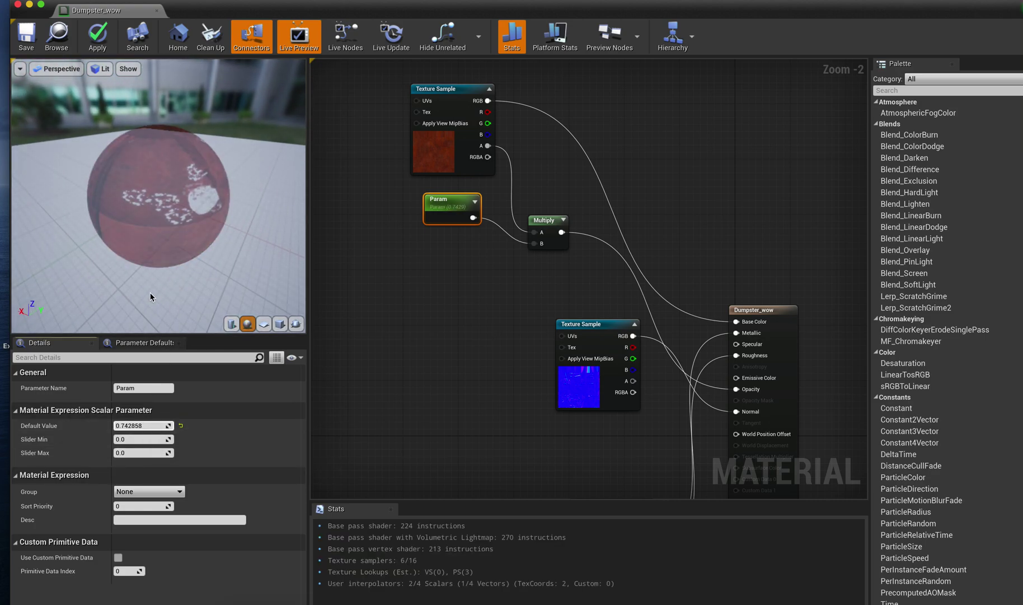
{"action": "left_click_drag", "start_coordinate": [173, 280], "coordinate": [135, 340]}
{"action": "left_click_drag", "start_coordinate": [85, 280], "coordinate": [166, 181]}
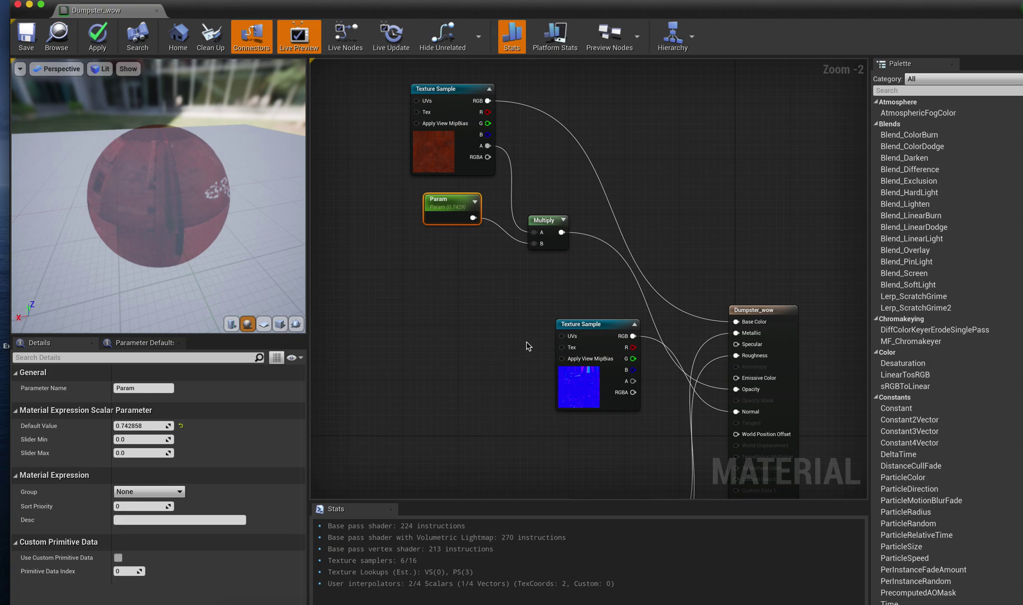
Step: Move the normal map Texture Sample node up and away from the material output node, just below Multiply
{"action": "left_click", "coordinate": [592, 323]}
{"action": "left_click_drag", "start_coordinate": [593, 324], "coordinate": [536, 303]}
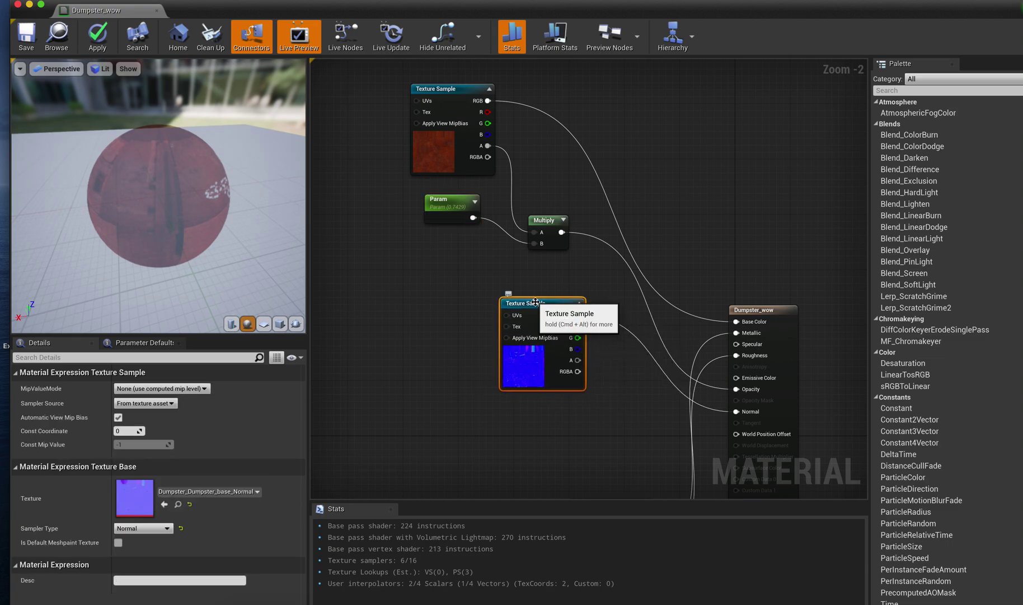